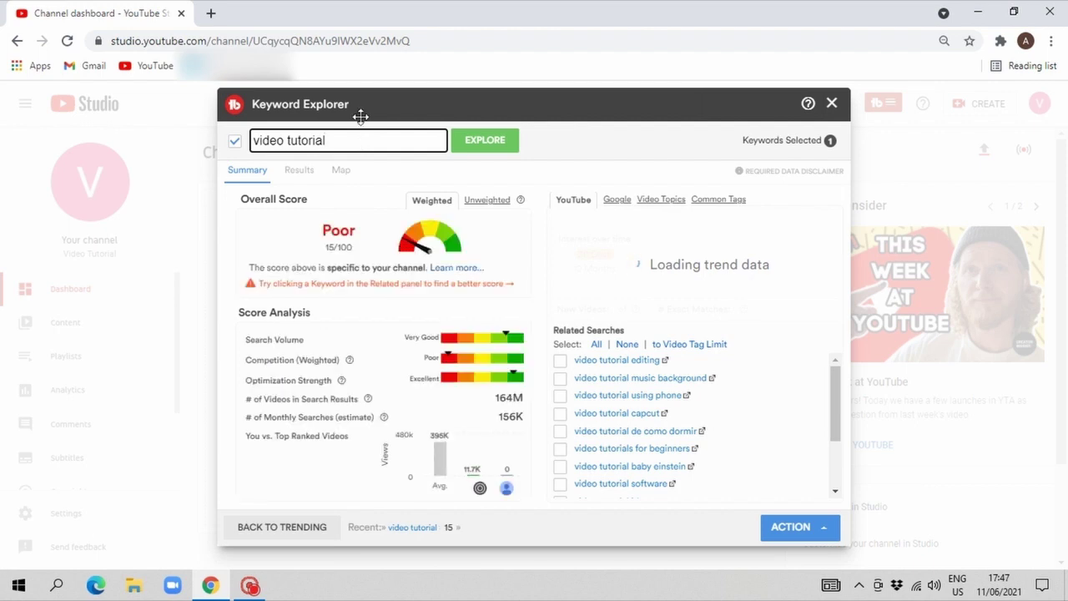
Compare the unweighted and weighted overall scores for the keyword "video tutorial" and close Keyword Explorer
left_click(491, 203)
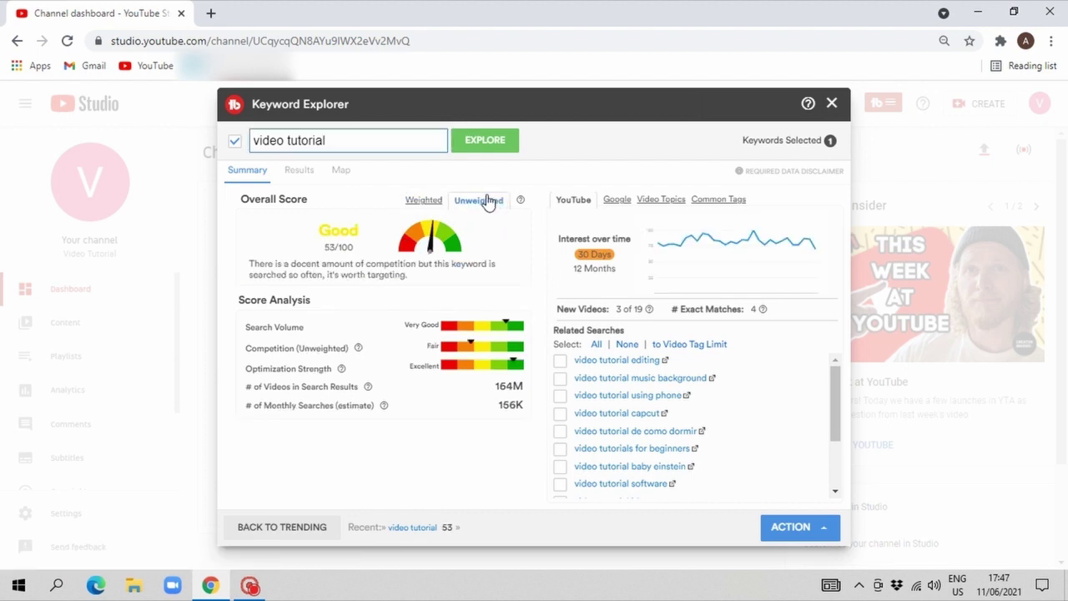
left_click(407, 203)
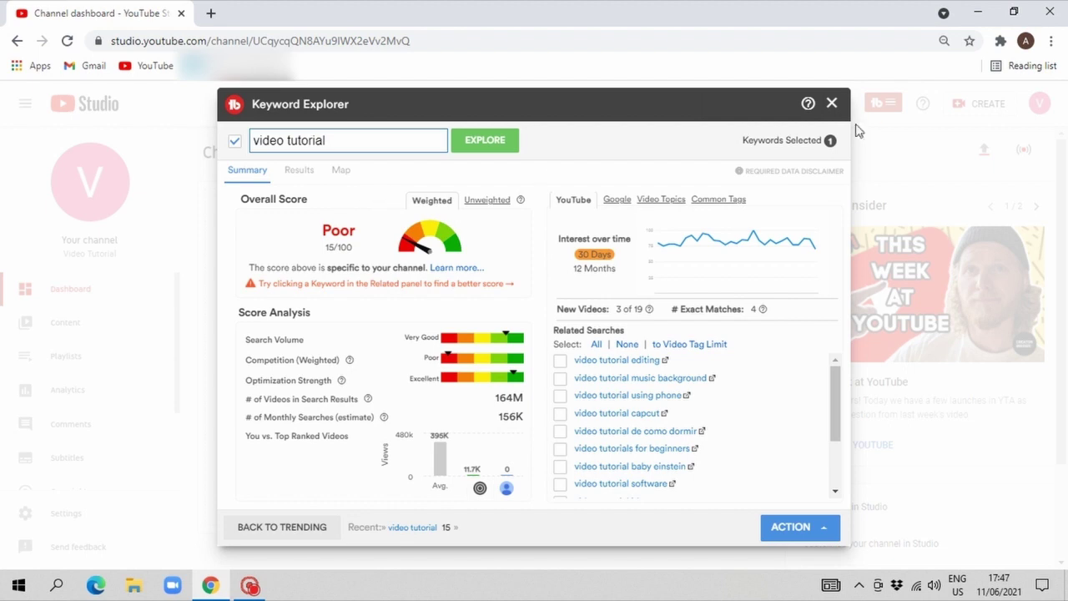
left_click(833, 106)
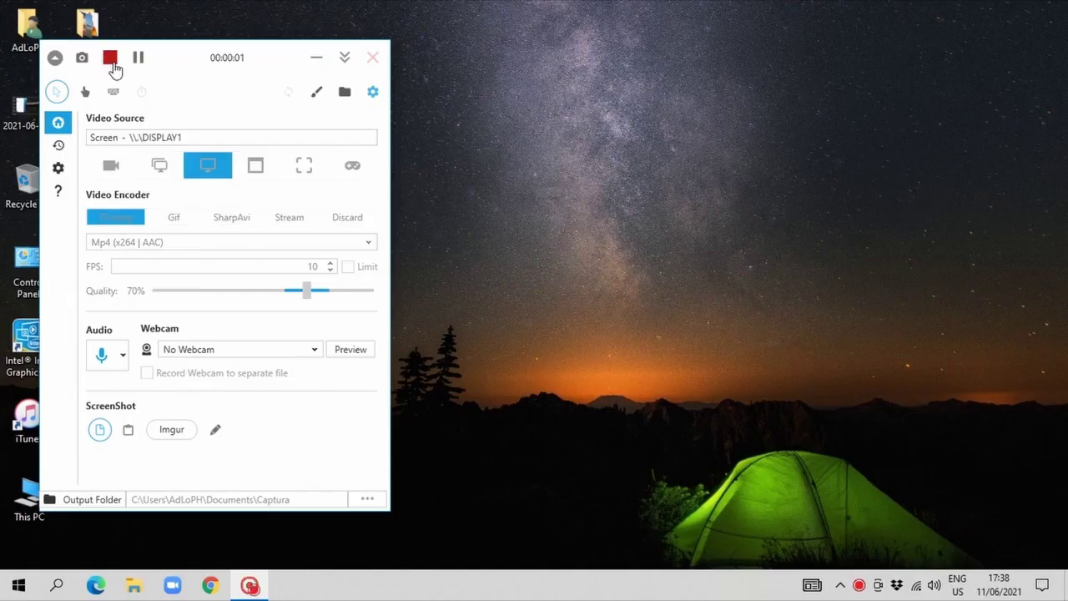
Launch Chrome, open YouTube and go to the channel's YouTube Studio dashboard
left_click(316, 62)
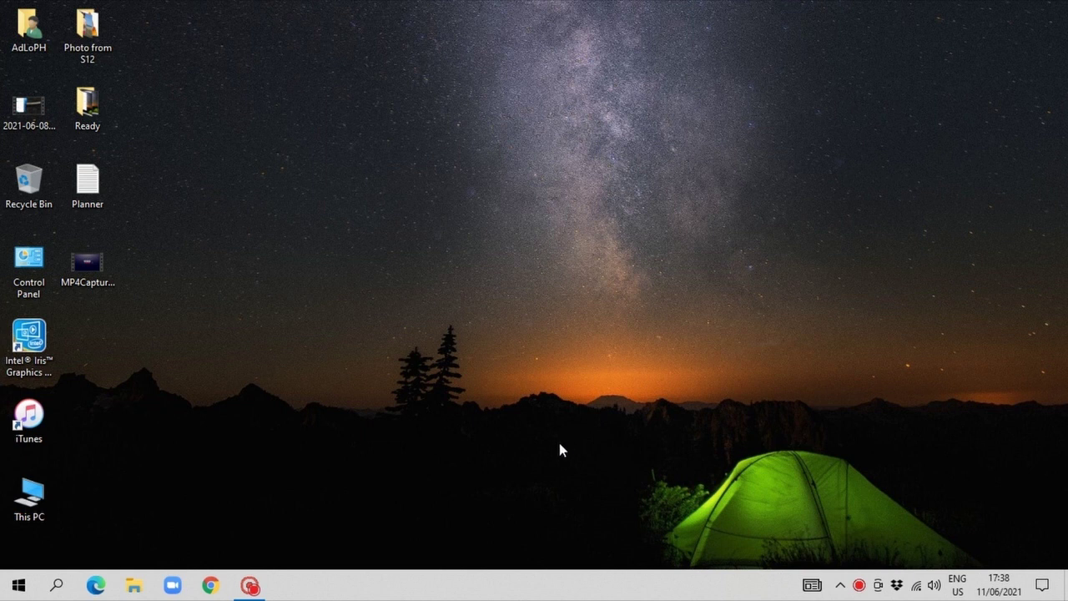
left_click(209, 586)
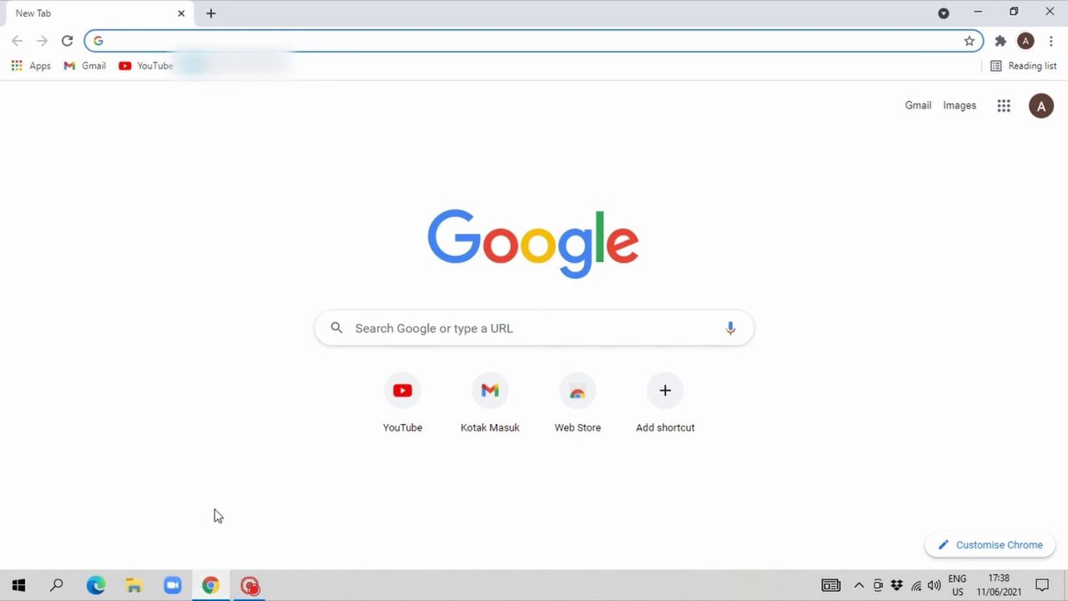
left_click(412, 404)
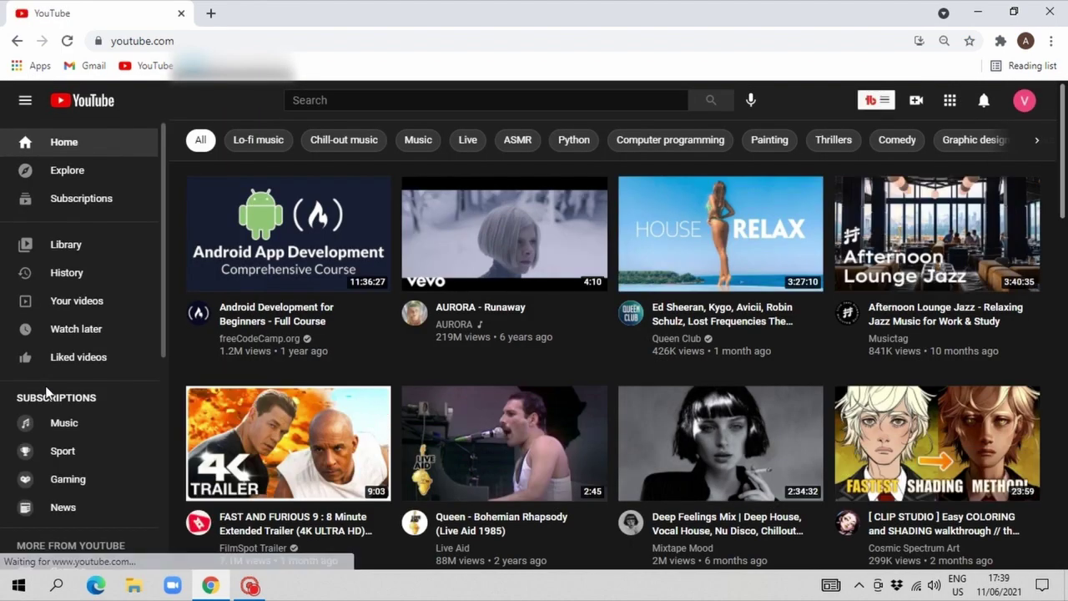
left_click(1024, 101)
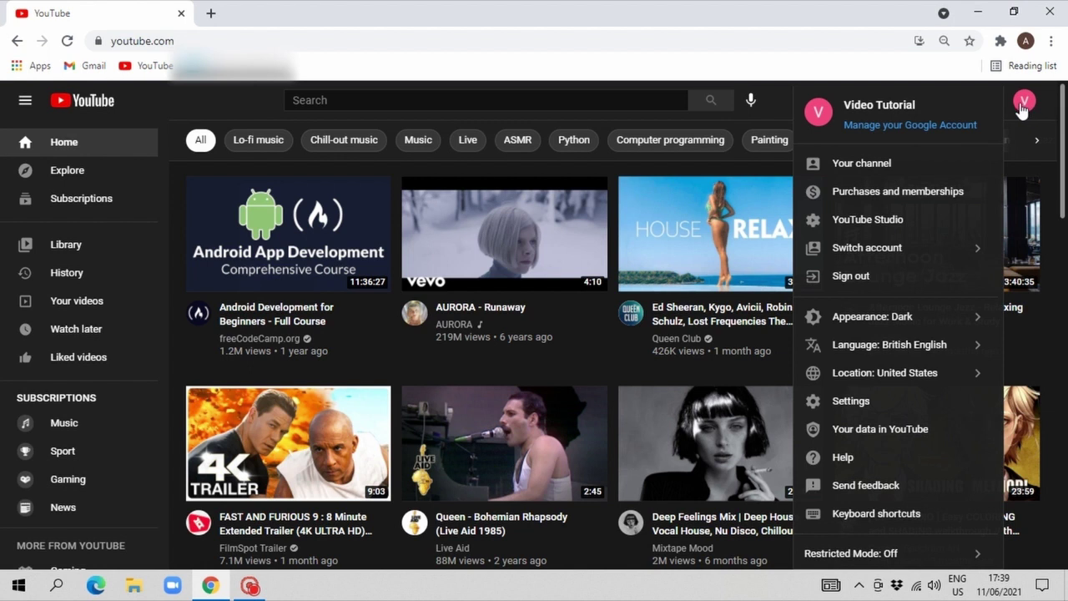
left_click(868, 219)
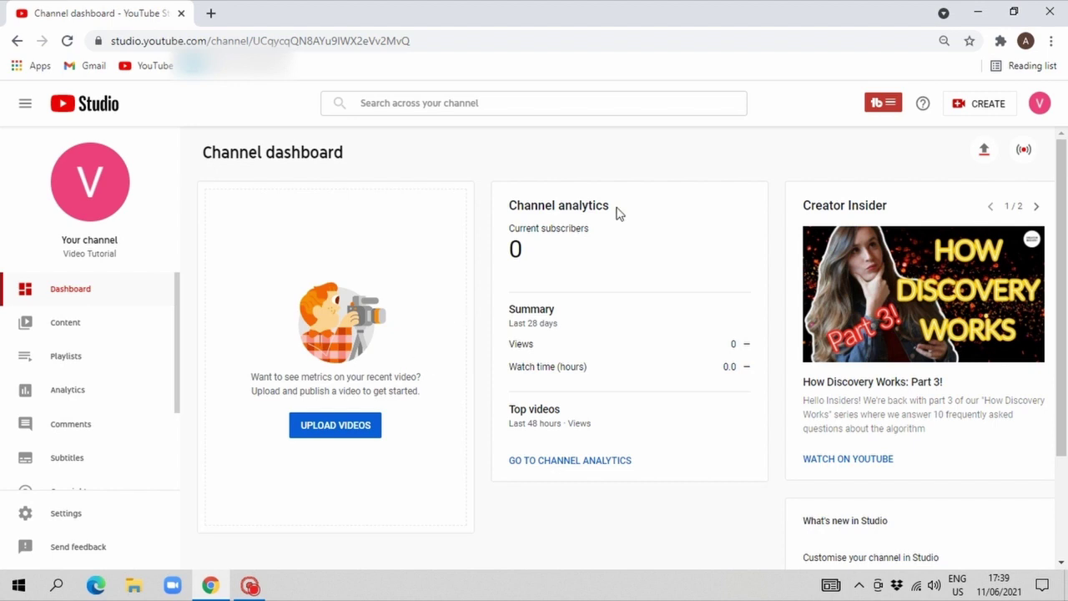
Explore the keyword "tutorial video" in TubeBuddy's Keyword Explorer and try to view its weighted score
left_click(885, 104)
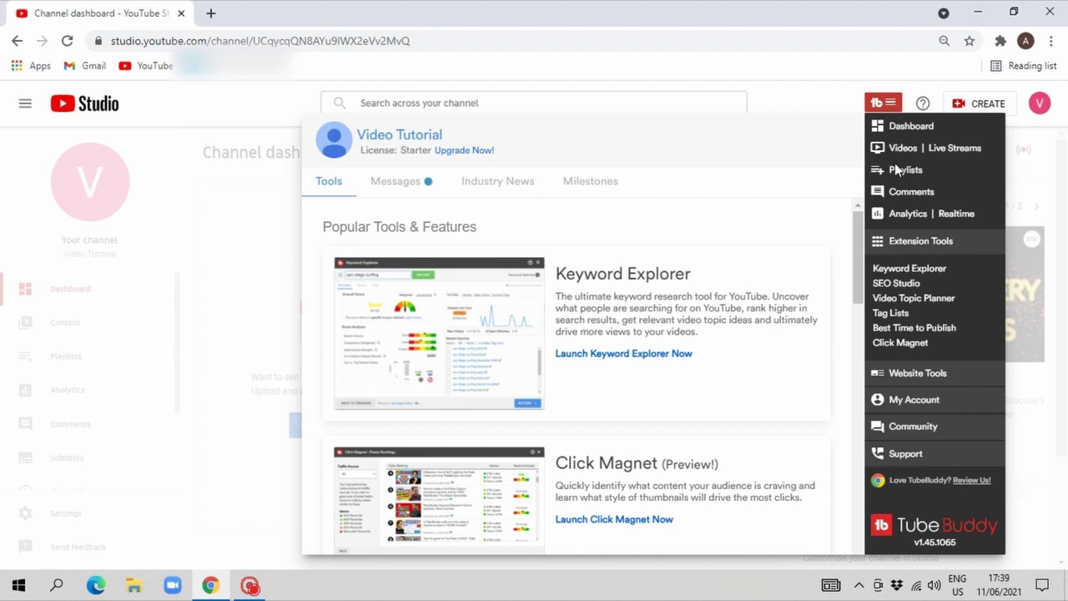
left_click(899, 271)
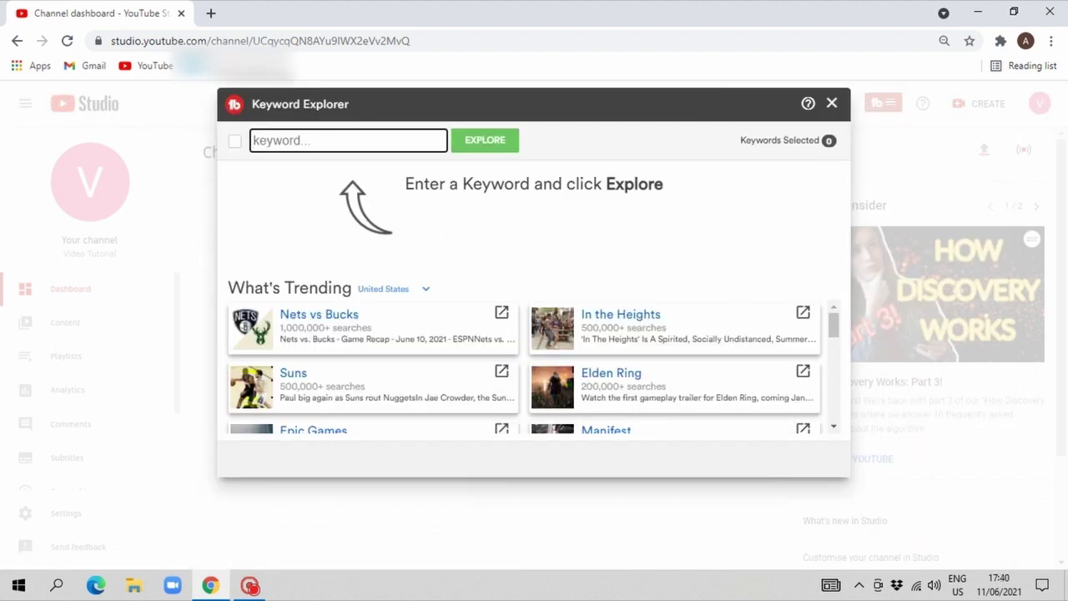
type("tur")
type("orial")
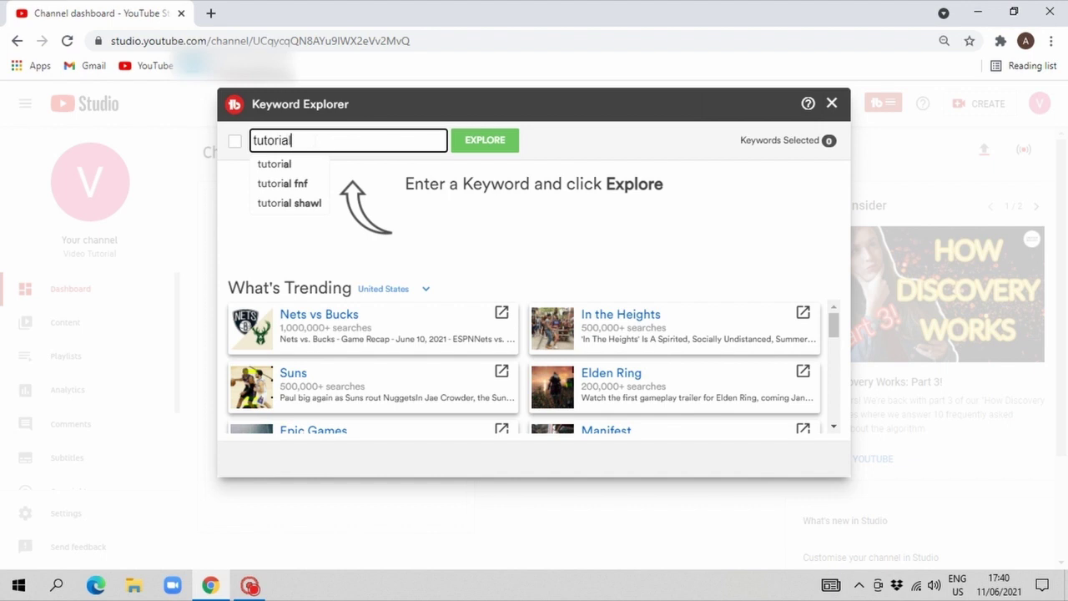
type(" video")
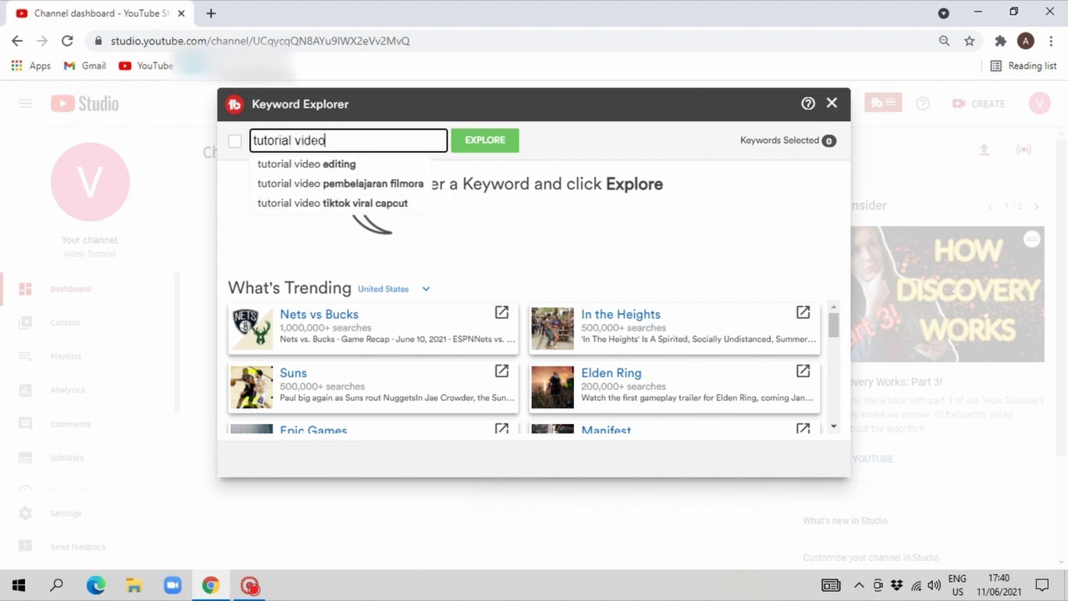
key("Return")
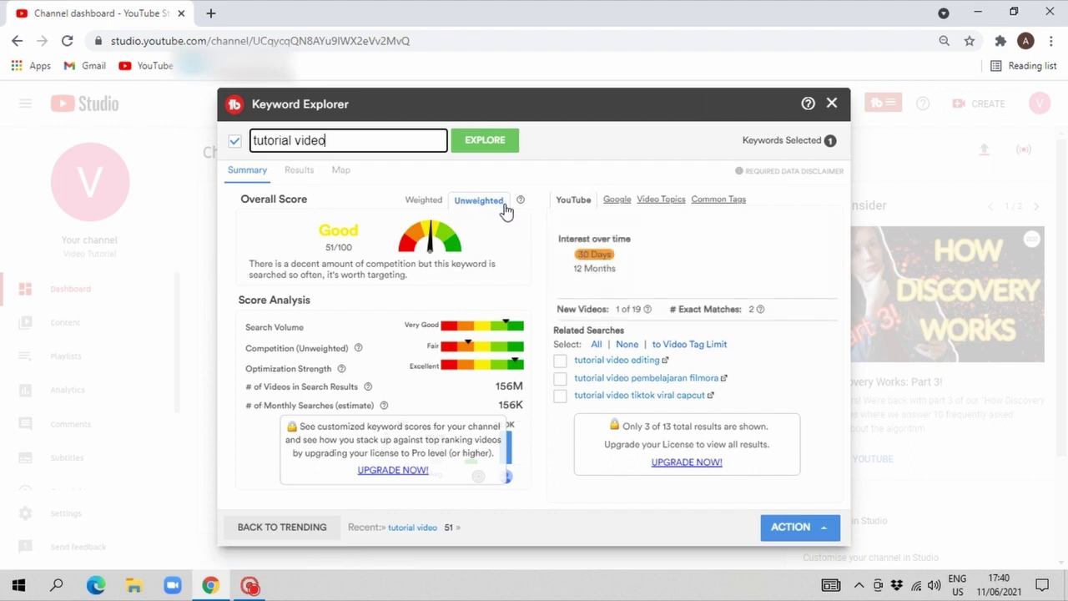
left_click(417, 207)
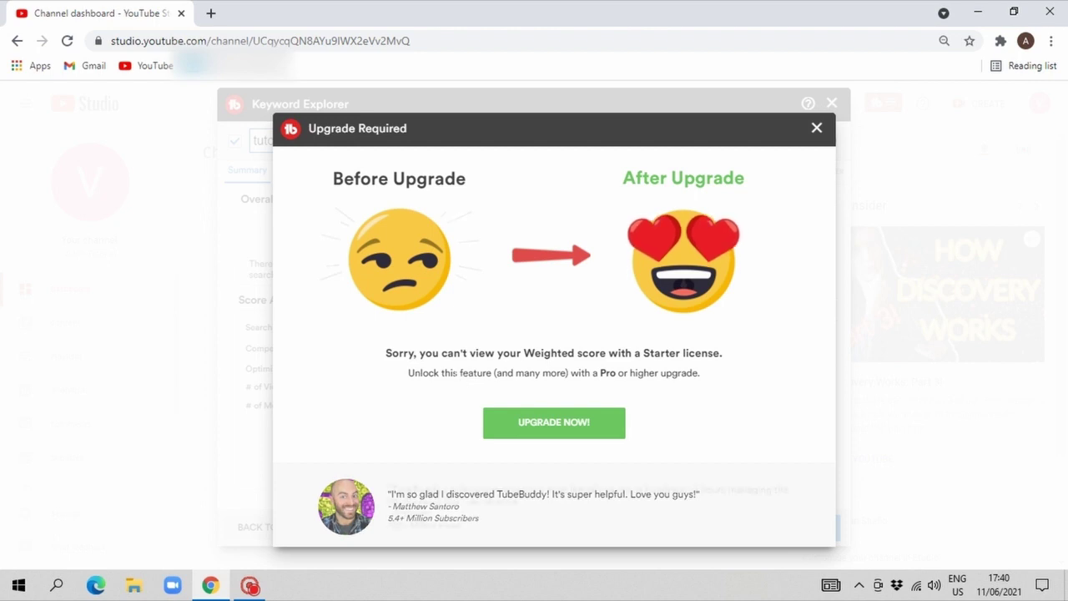
left_click(817, 130)
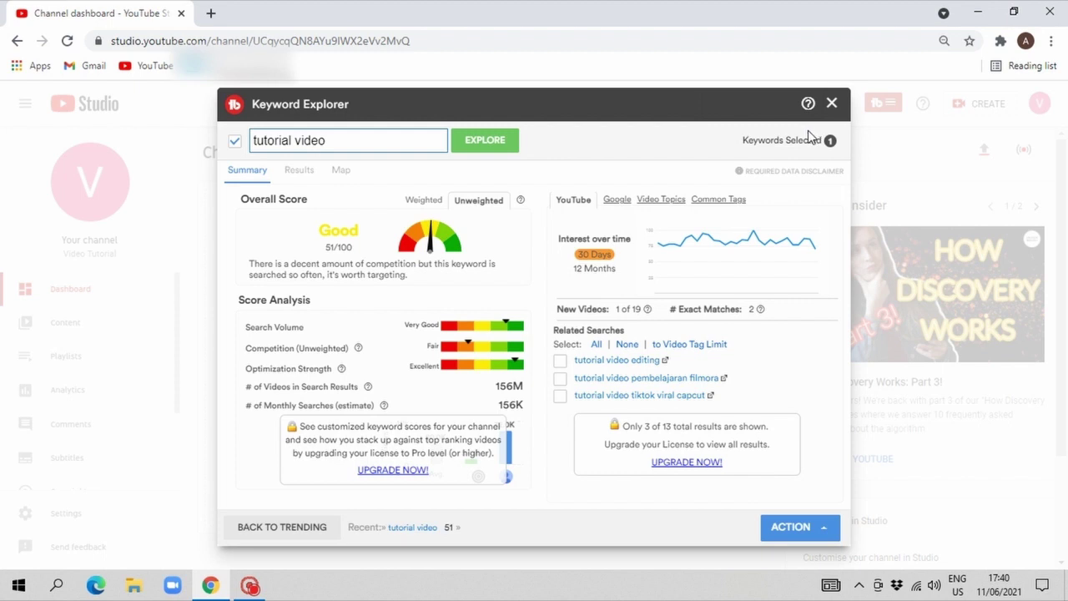
Open tubebuddy.com in a new browser tab
left_click(212, 14)
left_click(210, 14)
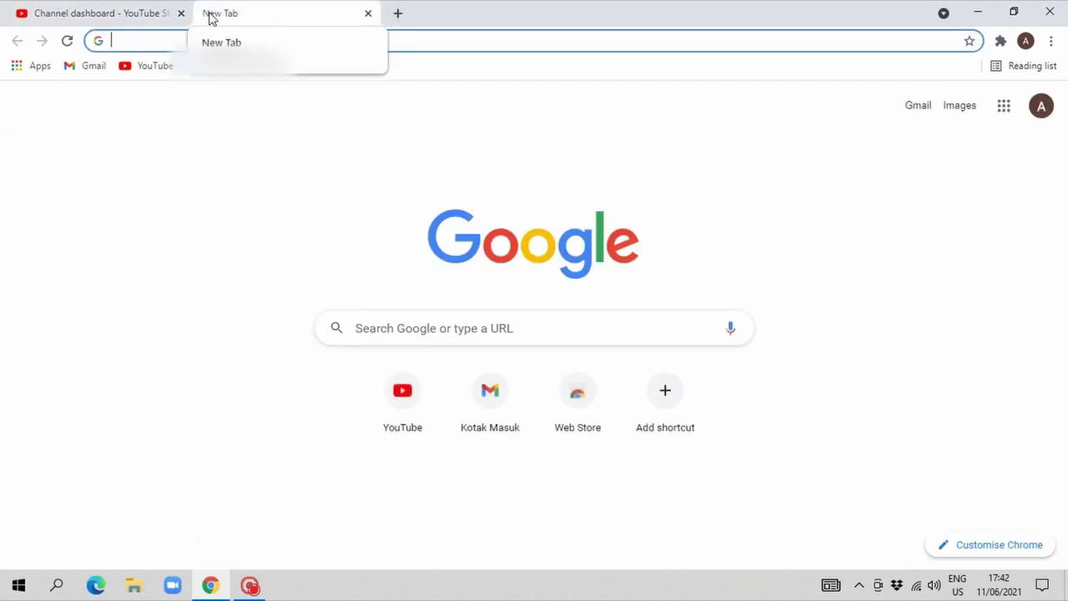
left_click(176, 39)
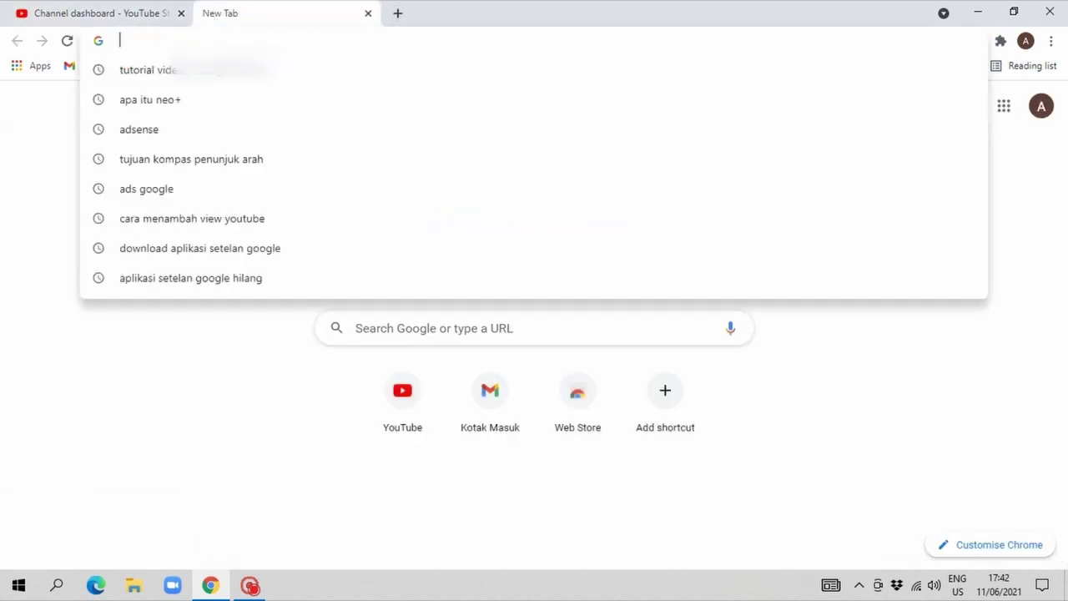
type("tu")
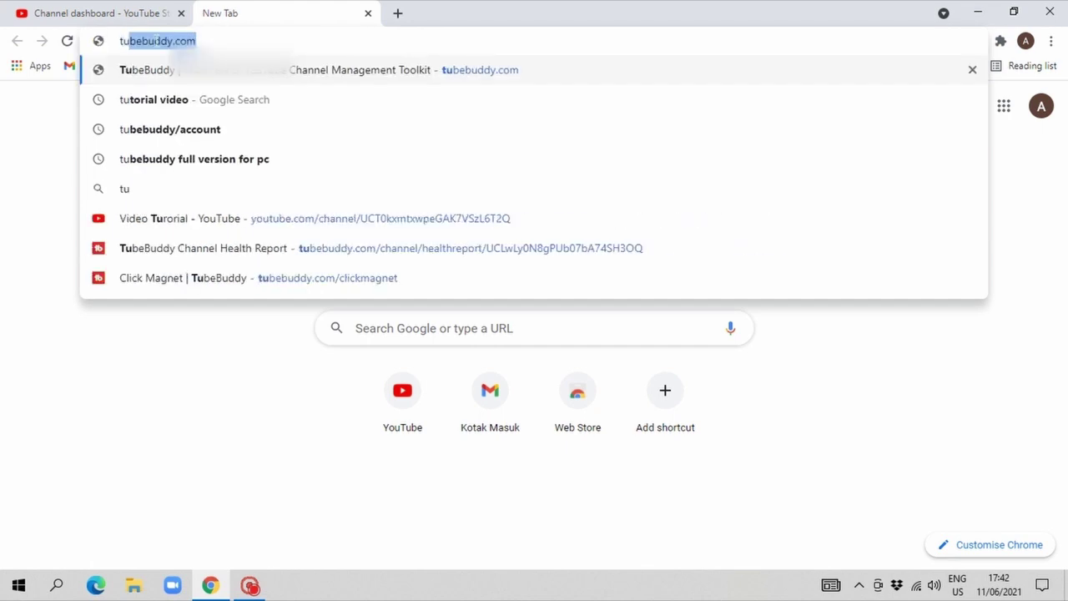
type("bebuddy")
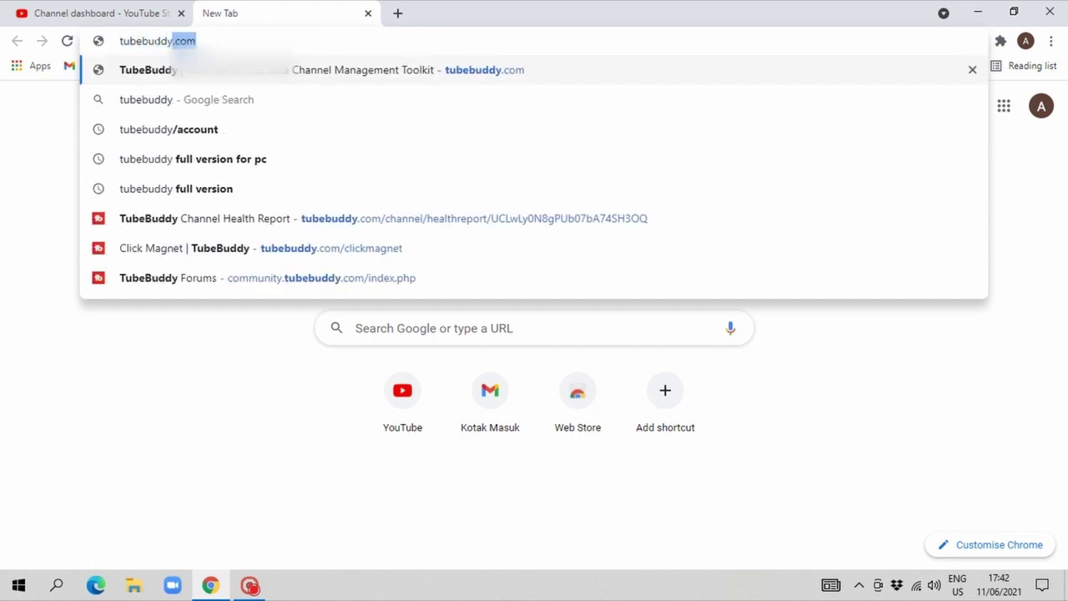
type(".com")
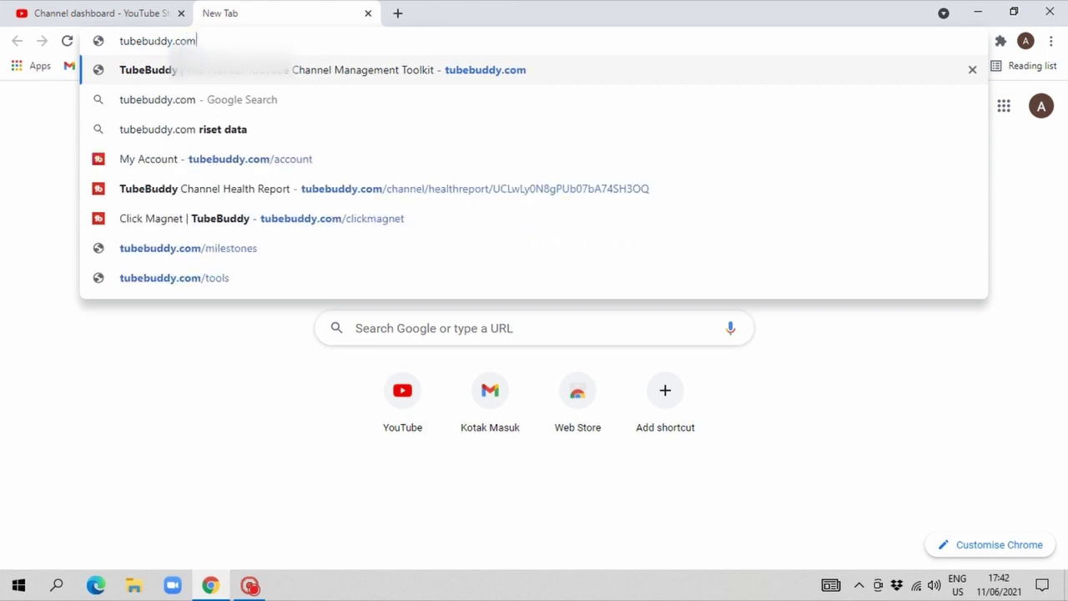
key("Return")
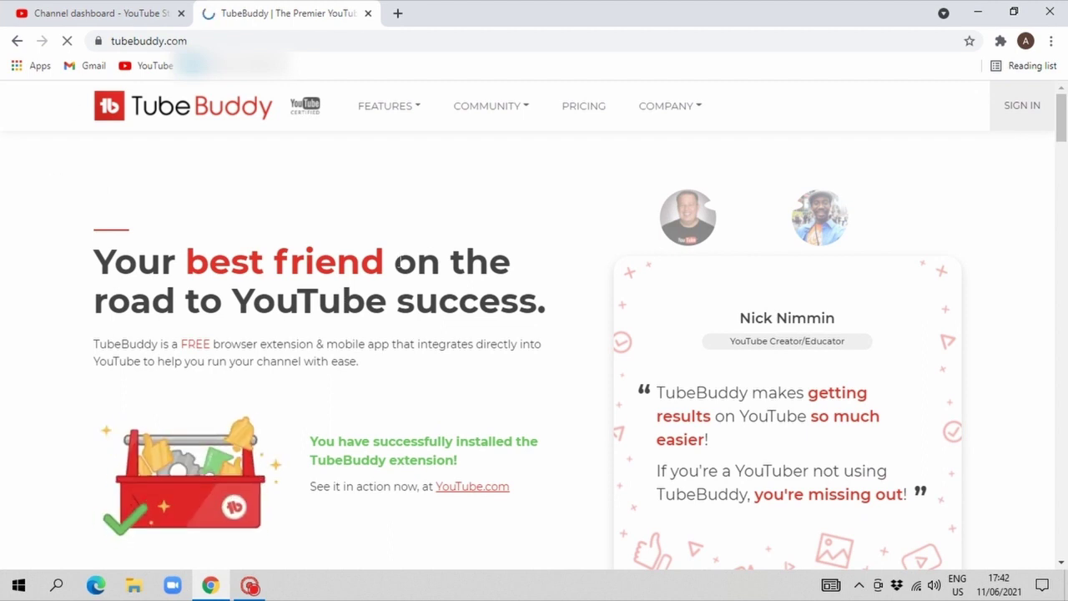
Sign in to TubeBuddy with the existing Google account that owns the Video Tutorial channel
left_click(1023, 115)
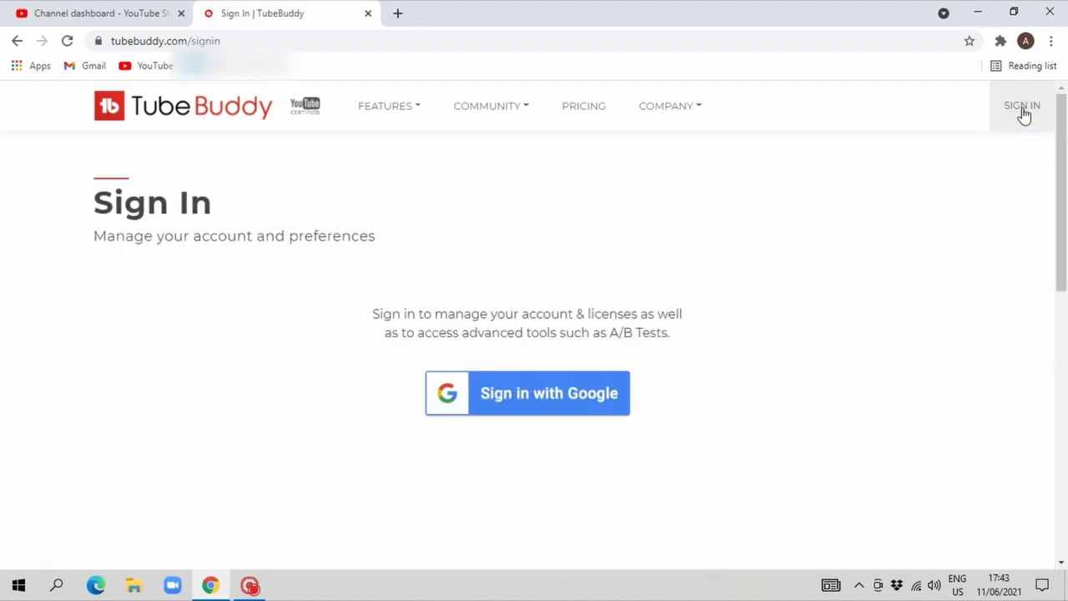
left_click(531, 402)
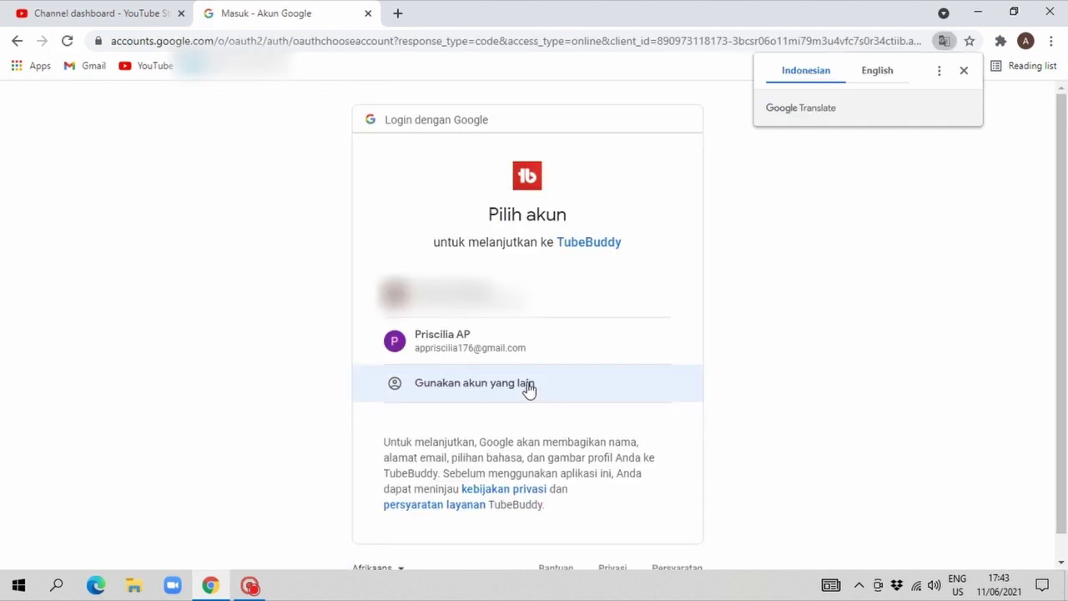
left_click(456, 346)
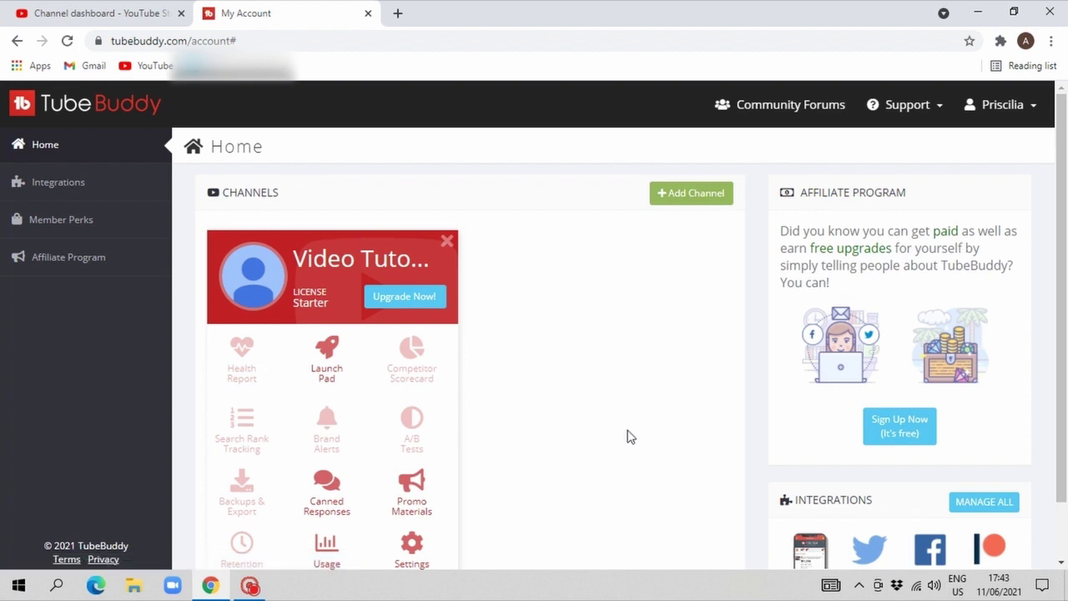
Review the Pro, Star and Legend upgrade plans for the Video Tutorial channel and return to the account home
scroll(630, 436, "down", 1)
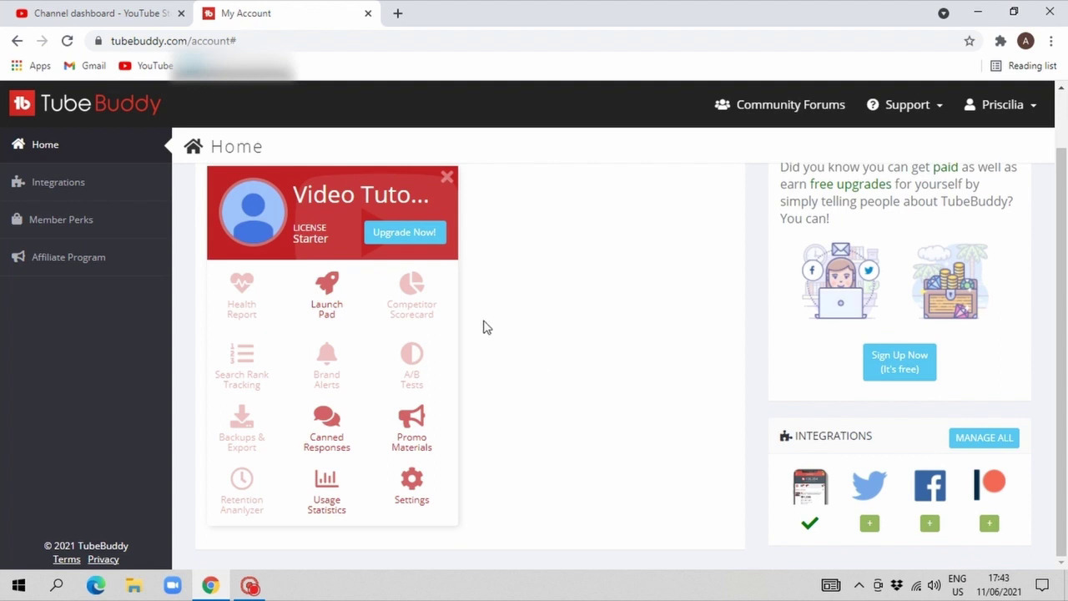
left_click(387, 235)
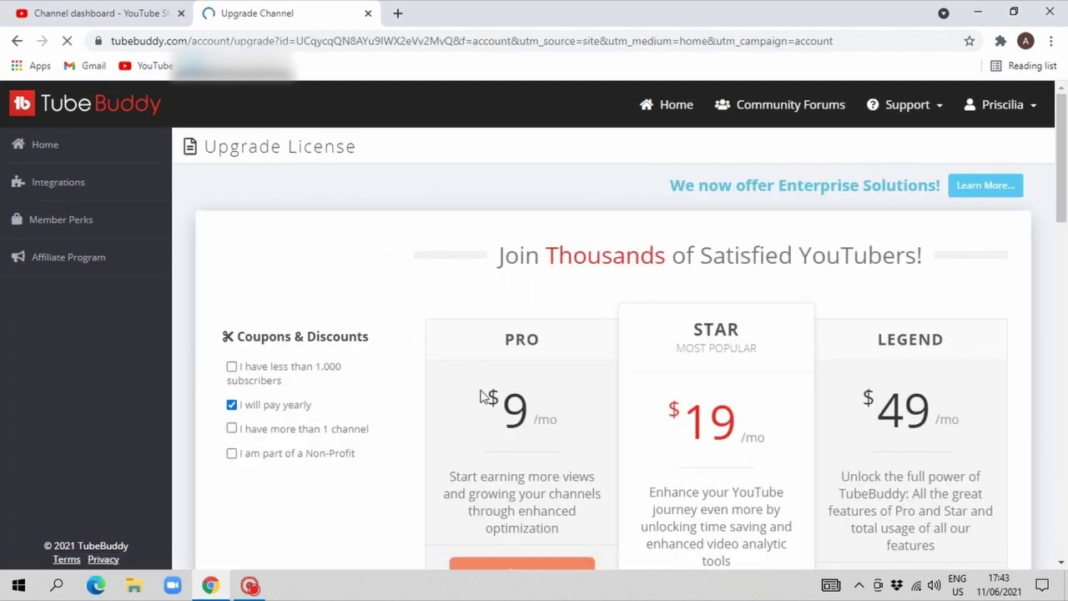
scroll(482, 398, "down", 5)
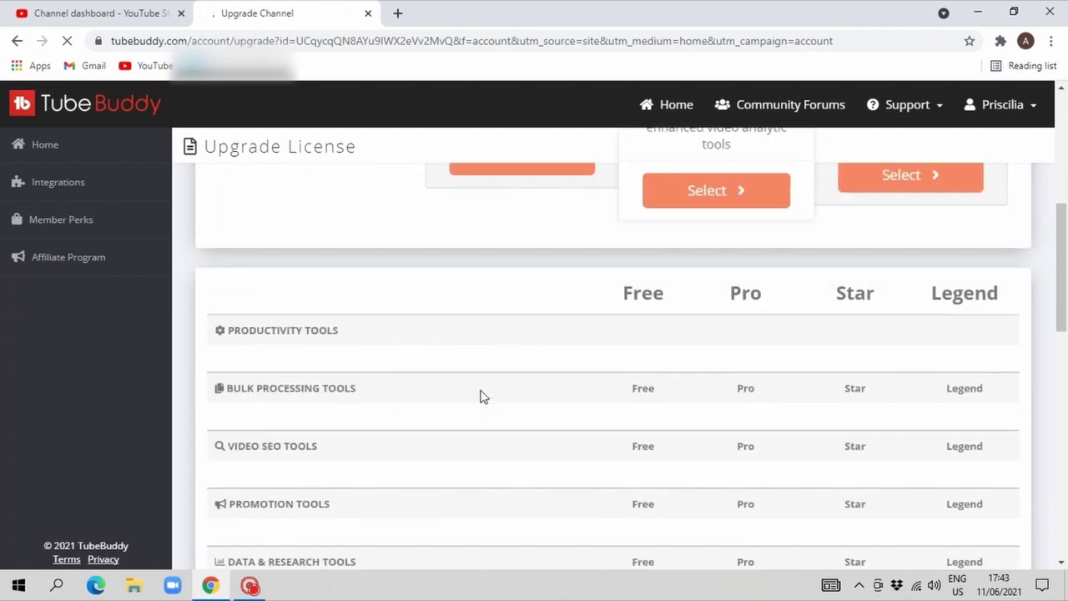
scroll(481, 397, "up", 4)
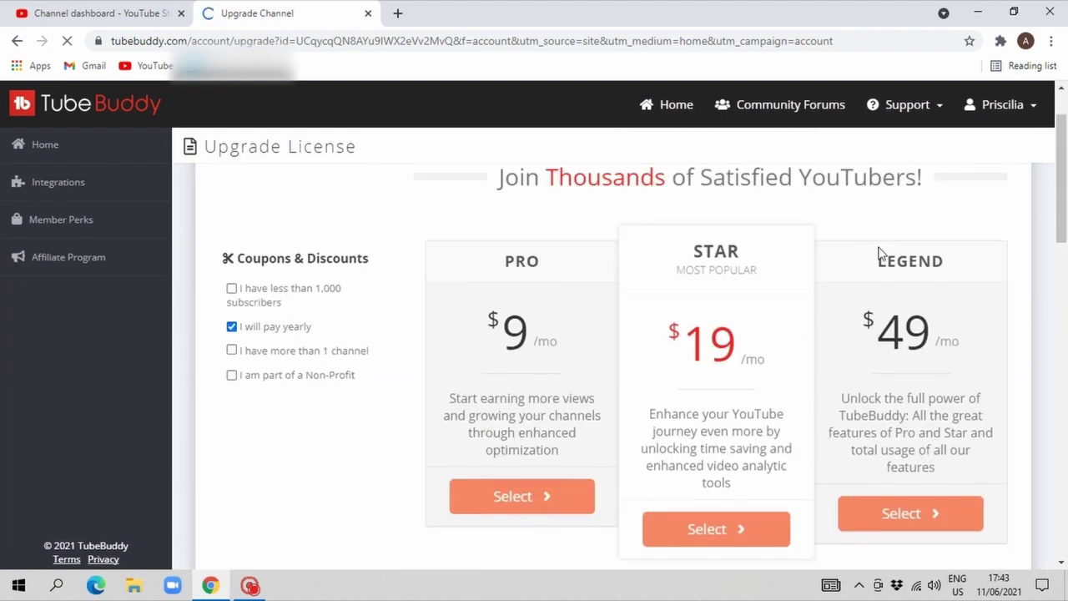
left_click(16, 42)
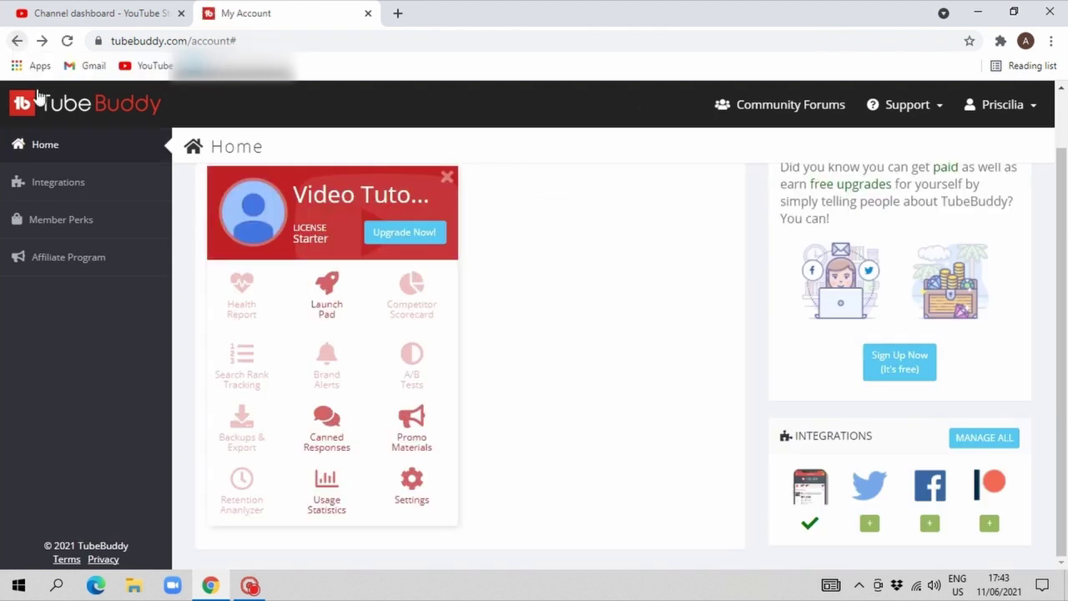
Open the channel's Health Report and start the 14-day free Pro trial
left_click(245, 291)
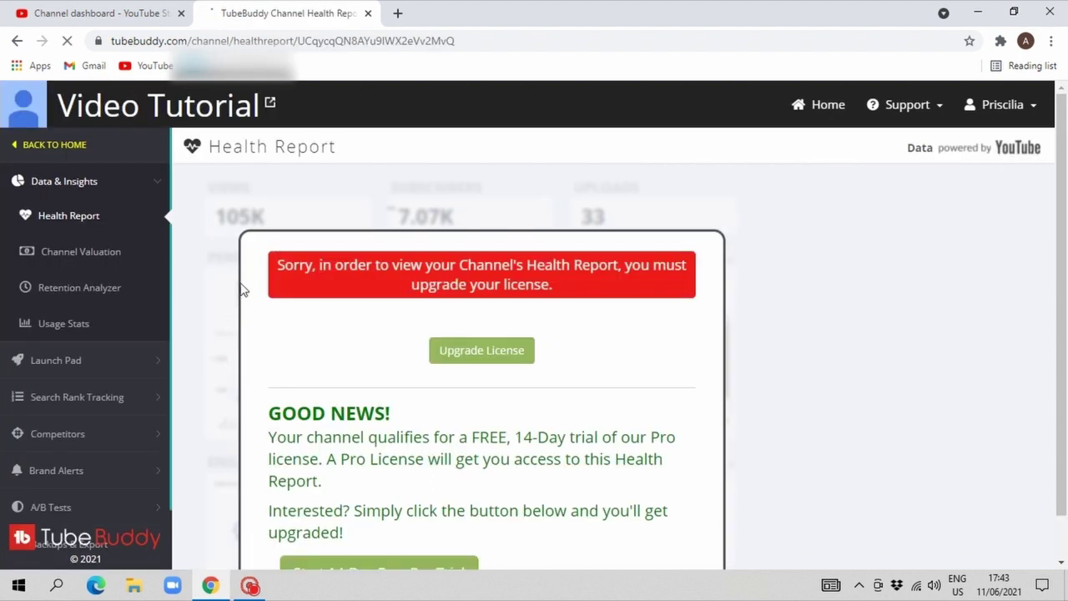
scroll(253, 317, "down", 1)
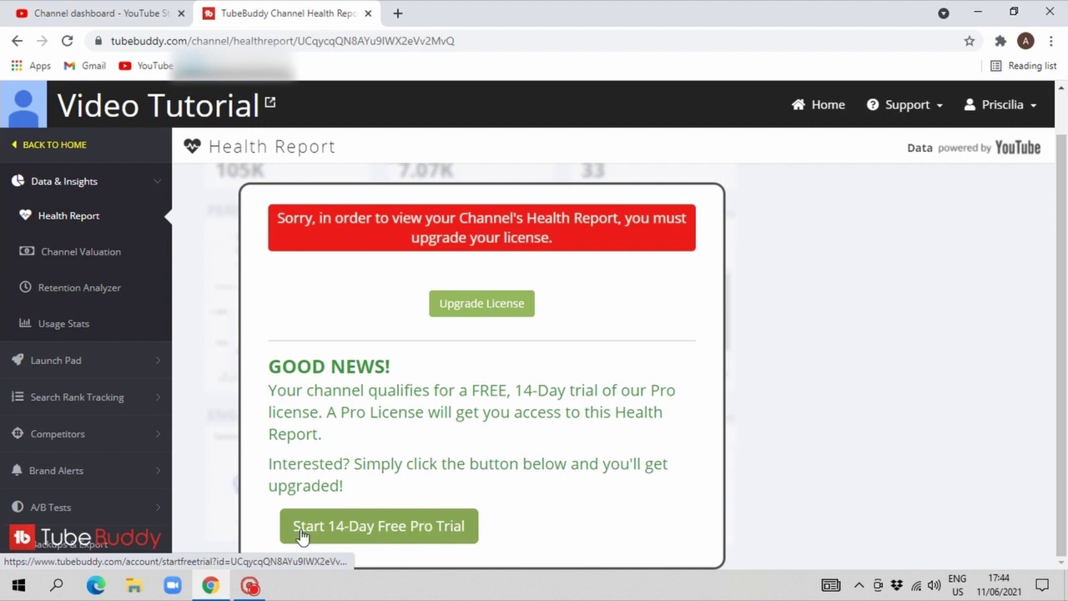
left_click(392, 530)
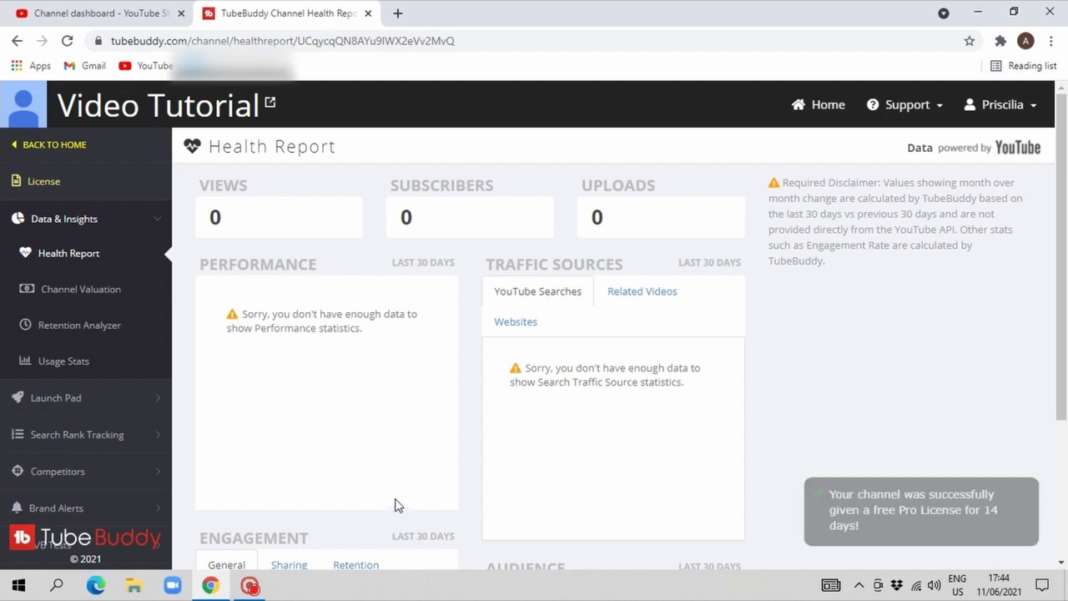
Look over the channel's Health Report sections and switch back to Keyword Explorer in YouTube Studio
scroll(396, 505, "down", 3)
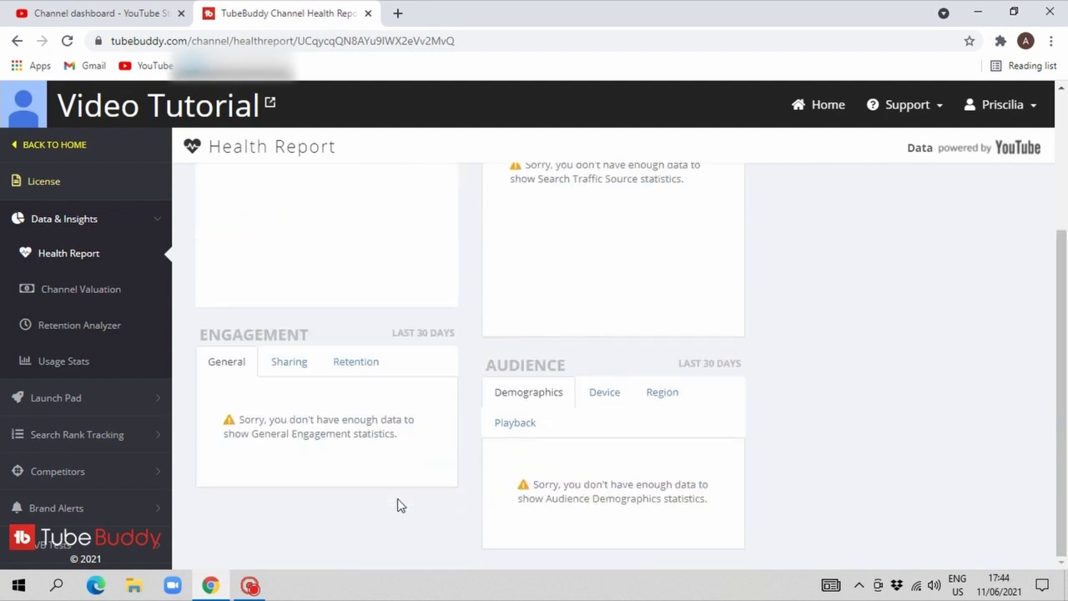
scroll(398, 504, "up", 3)
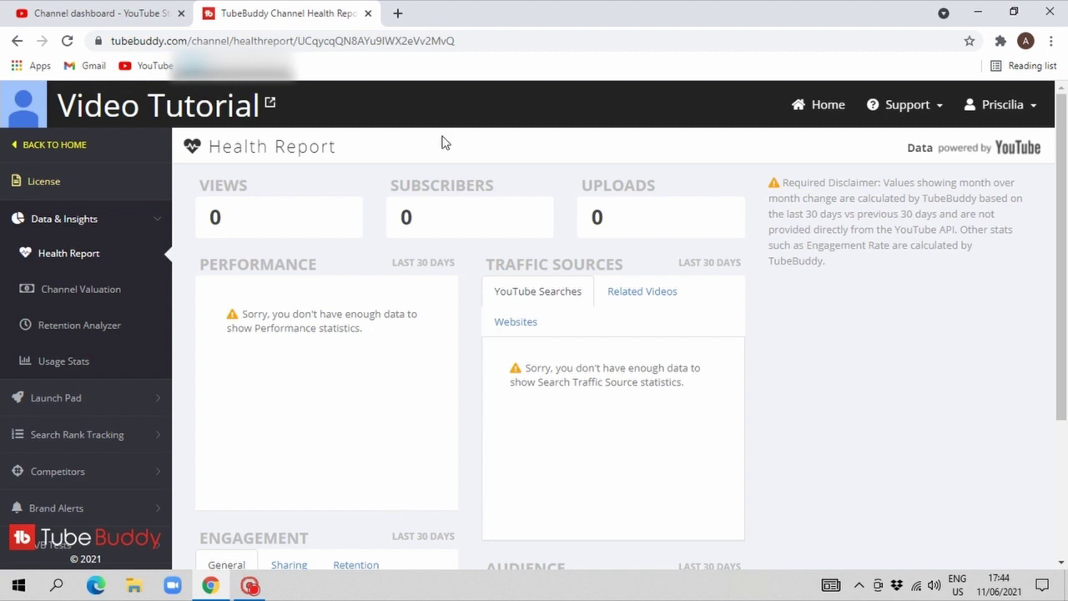
left_click(77, 15)
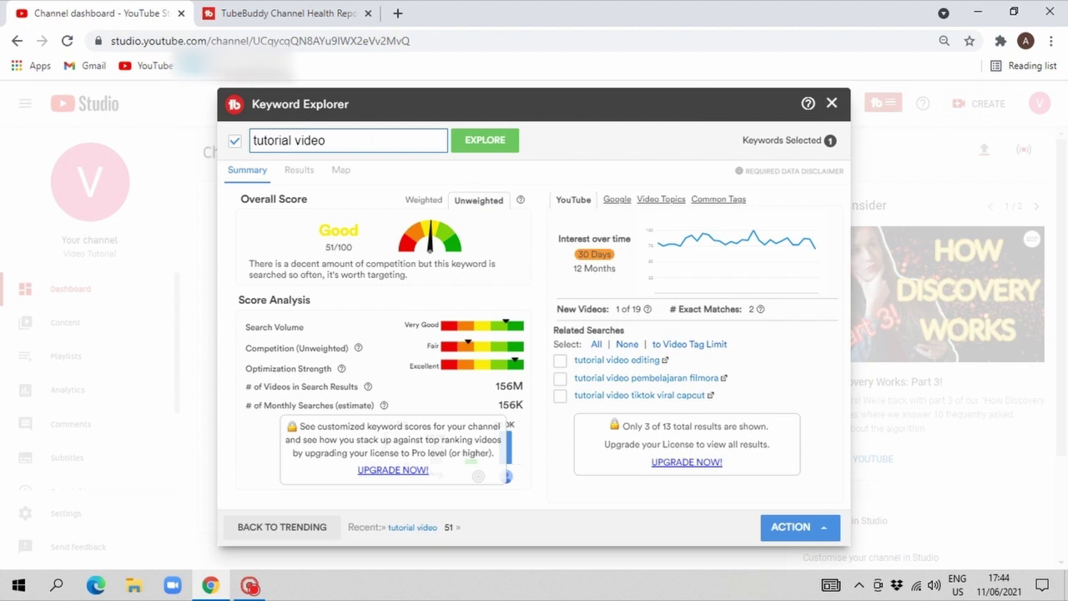
Explore the keyword "tutorial video" again, try to view its Weighted score, and close Keyword Explorer
left_click(325, 140)
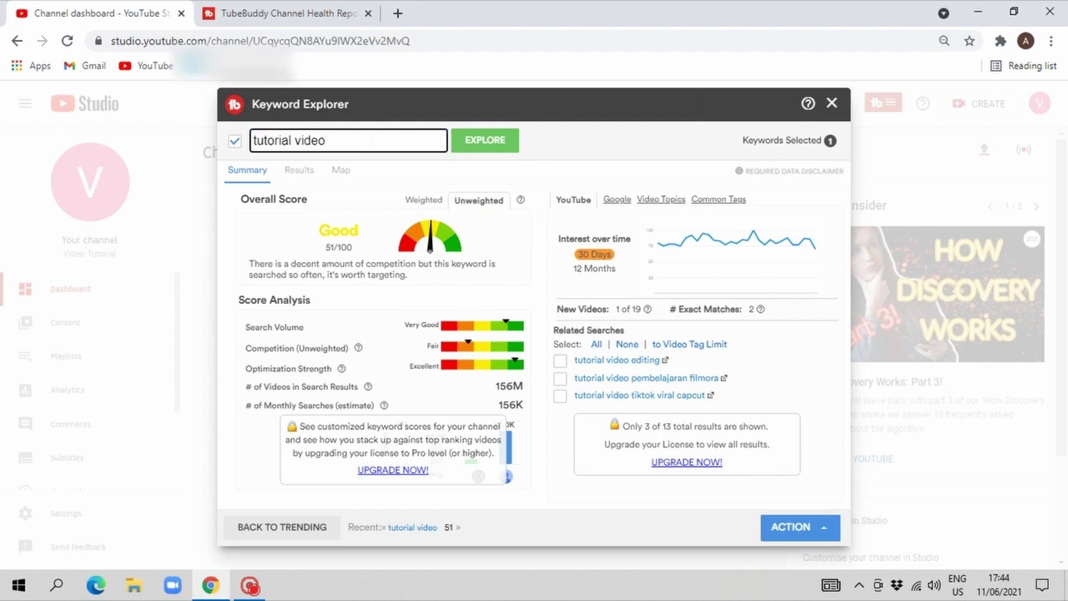
key("Return")
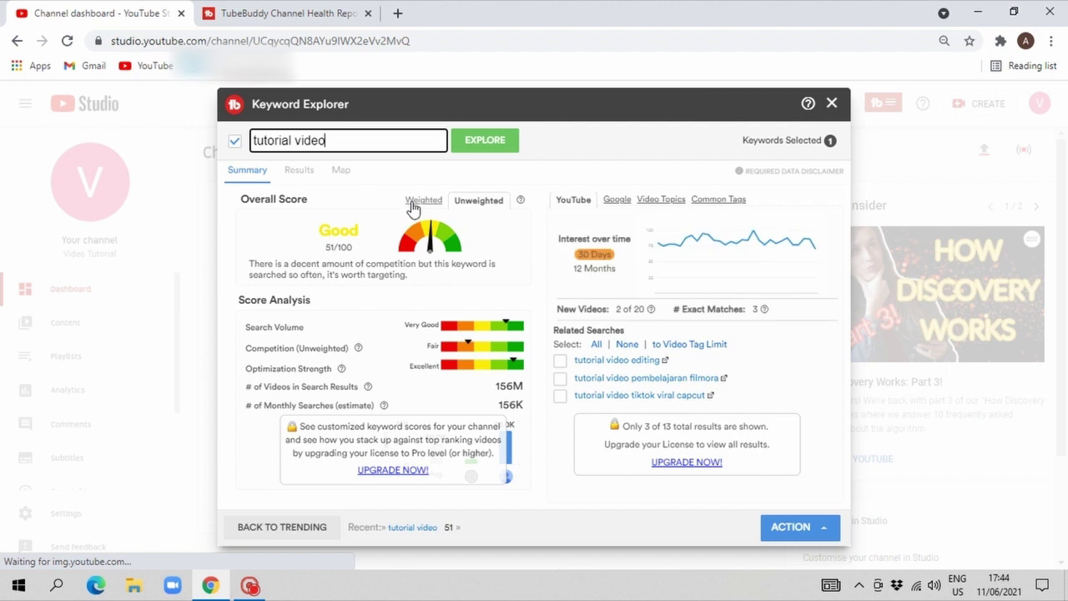
left_click(412, 207)
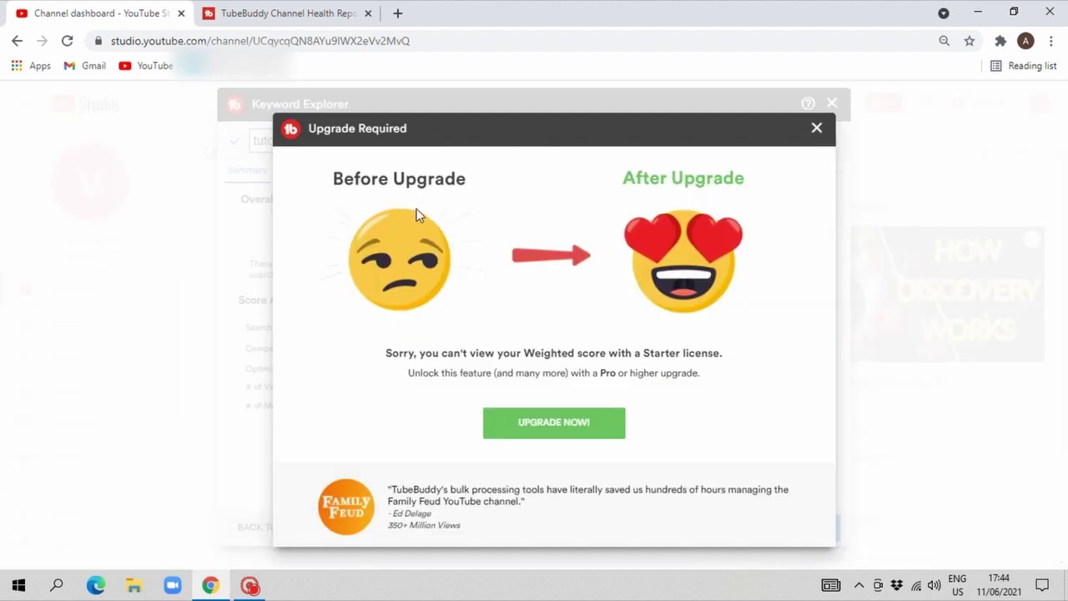
left_click(819, 133)
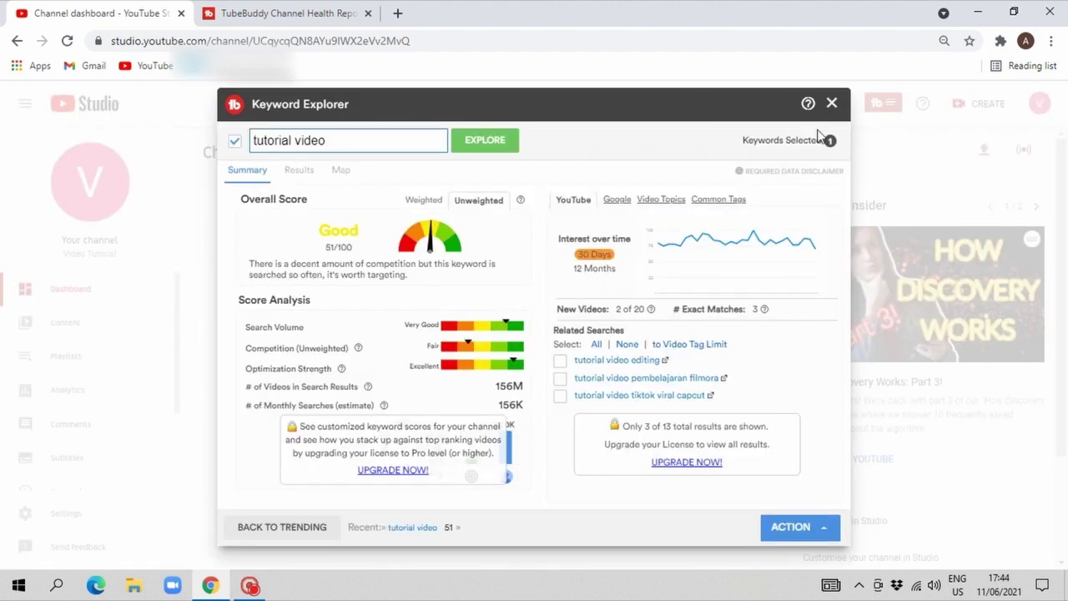
left_click(832, 105)
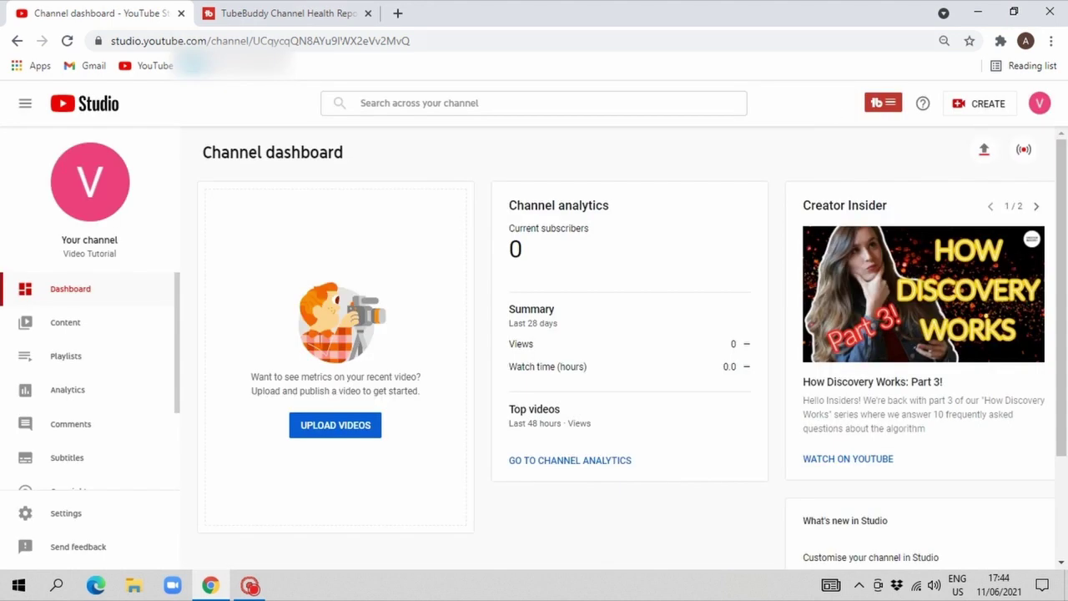
Close the TubeBuddy Channel Health Report page and explore the keyword "video tutorial" in a newly launched Keyword Explorer
left_click(368, 13)
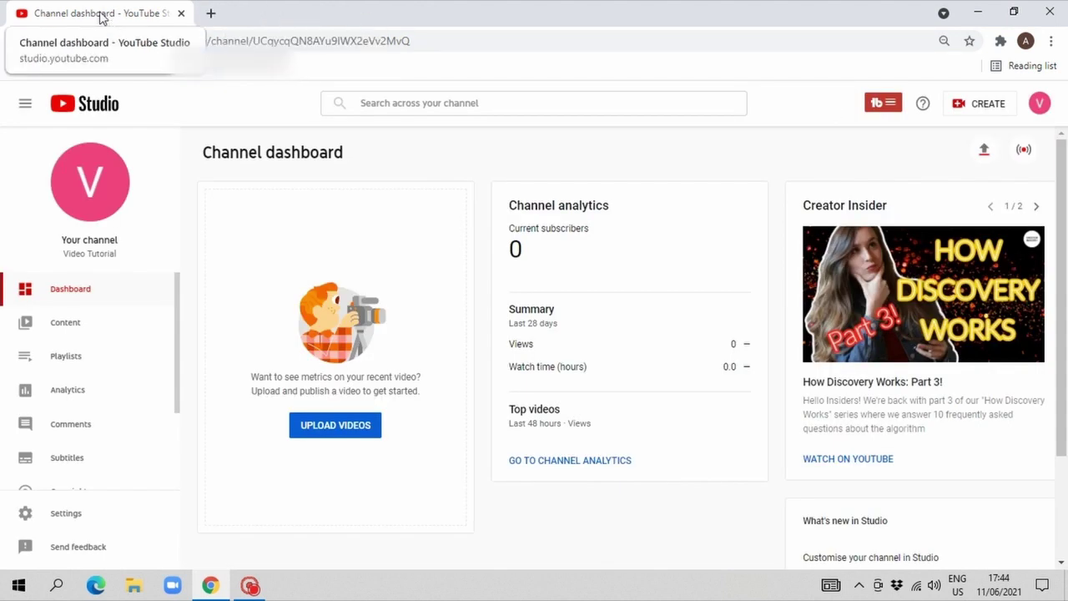
left_click(884, 103)
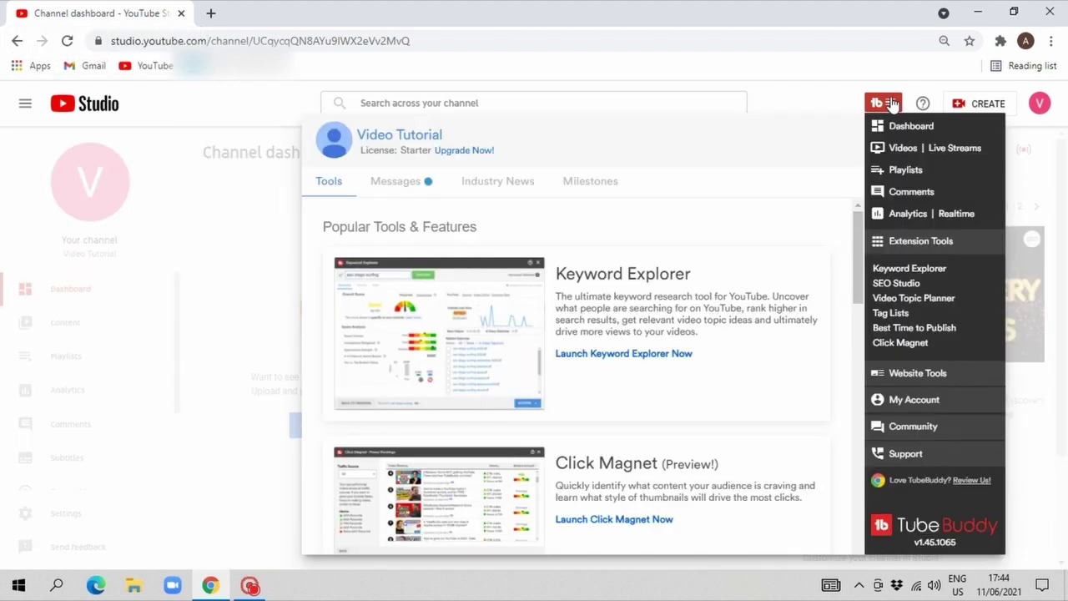
left_click(927, 272)
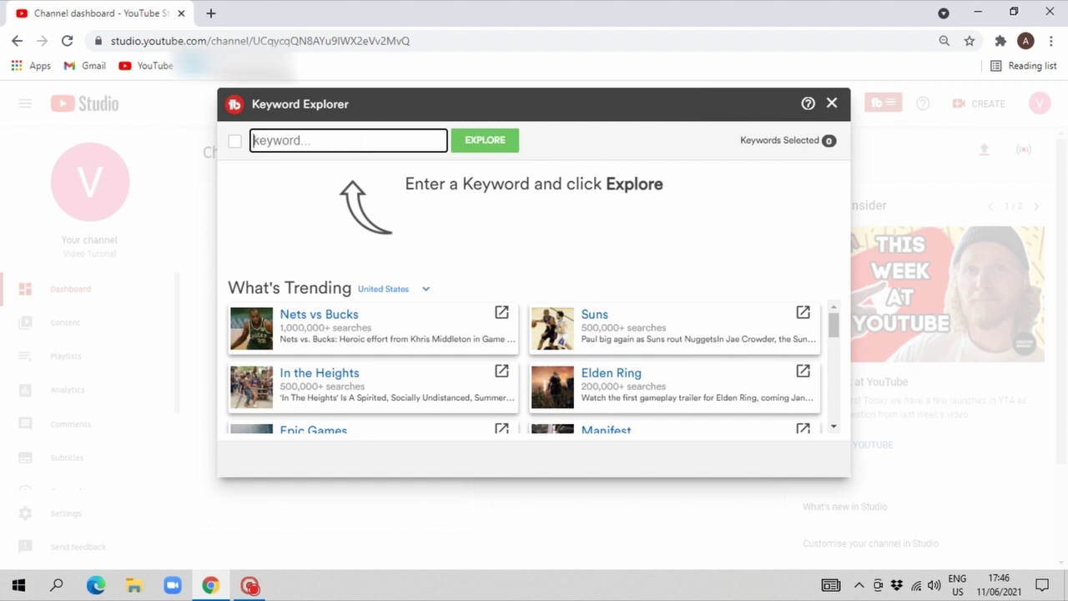
type("video tutorial")
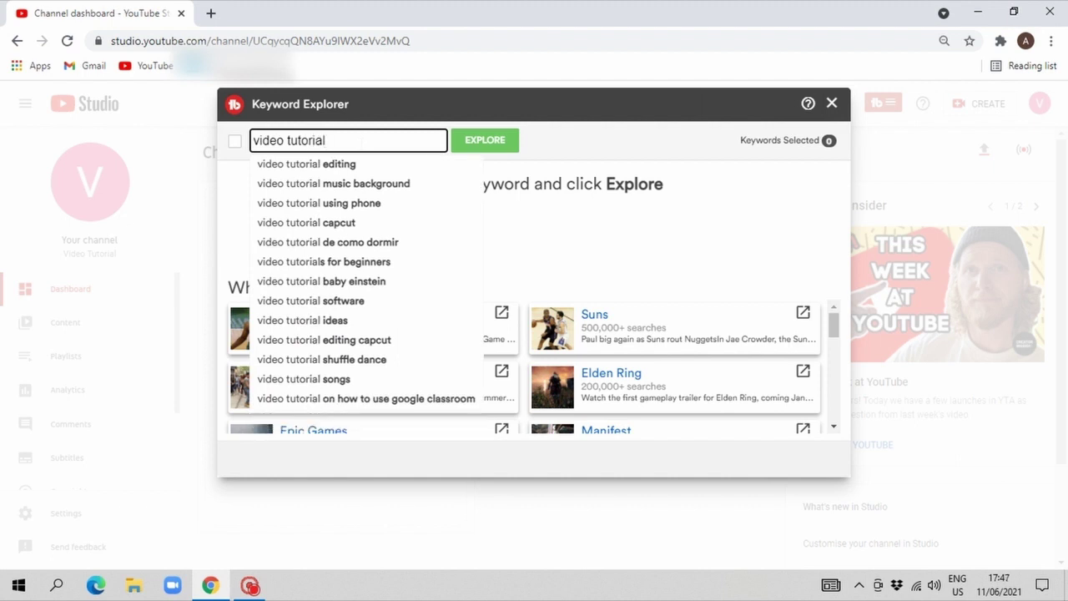
key("Return")
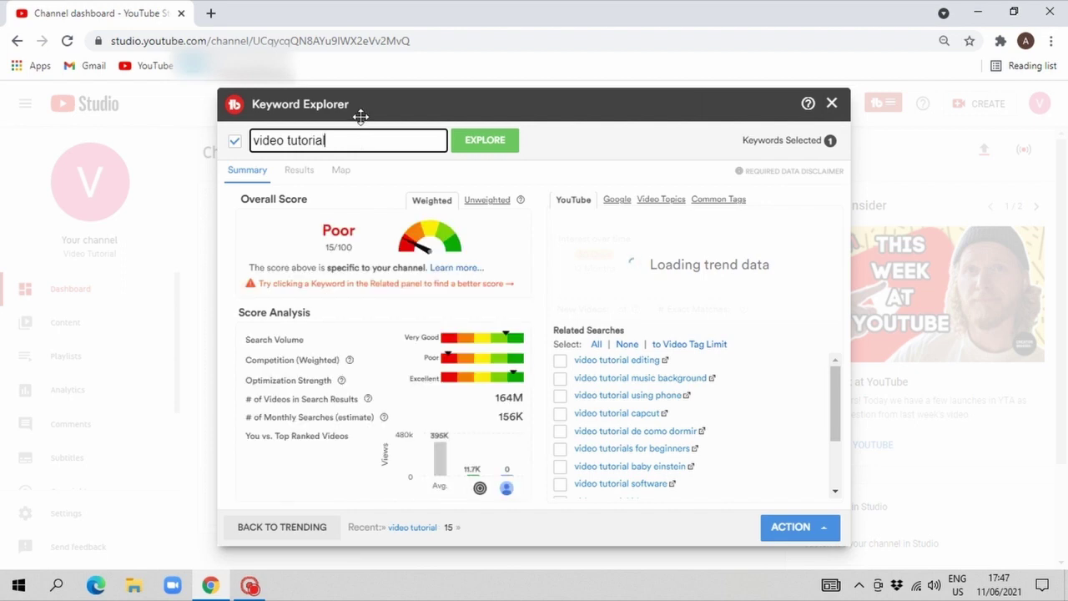
Compare the Unweighted and Weighted overall scores for "video tutorial" and close Keyword Explorer
left_click(491, 203)
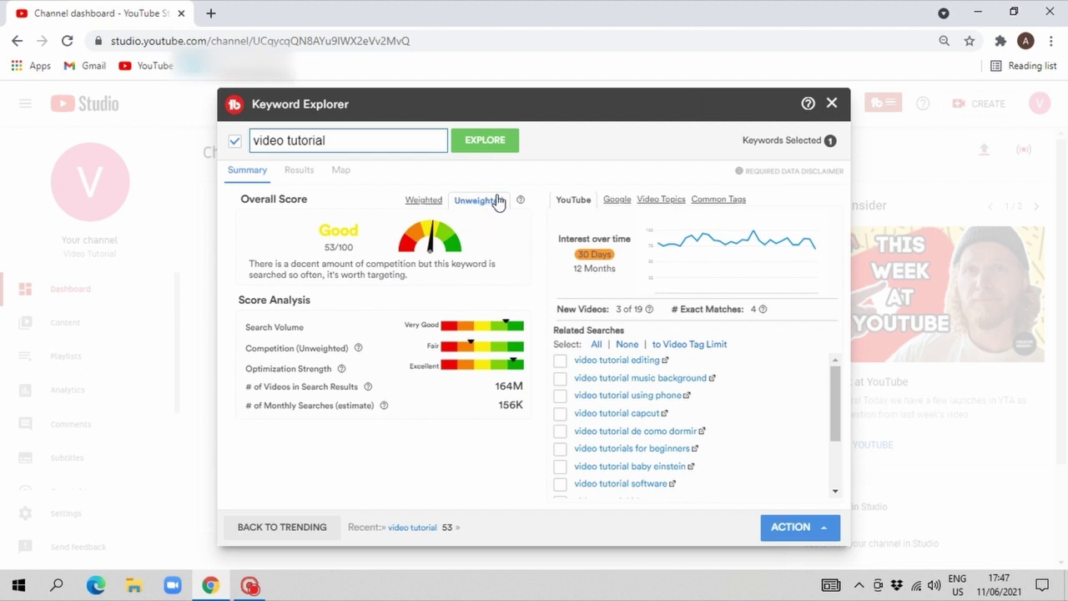
left_click(407, 203)
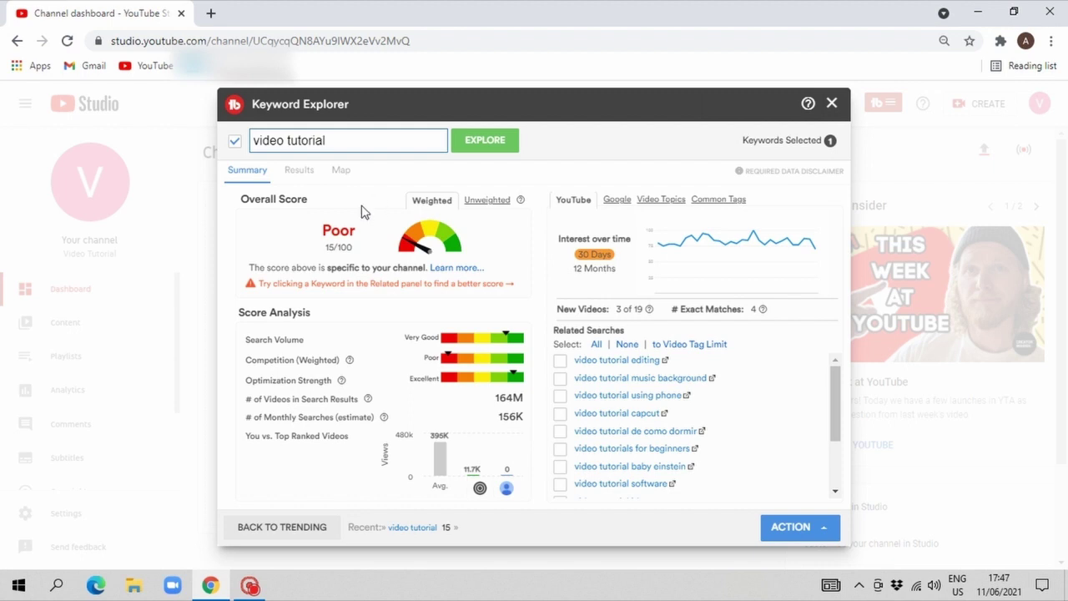
left_click(833, 104)
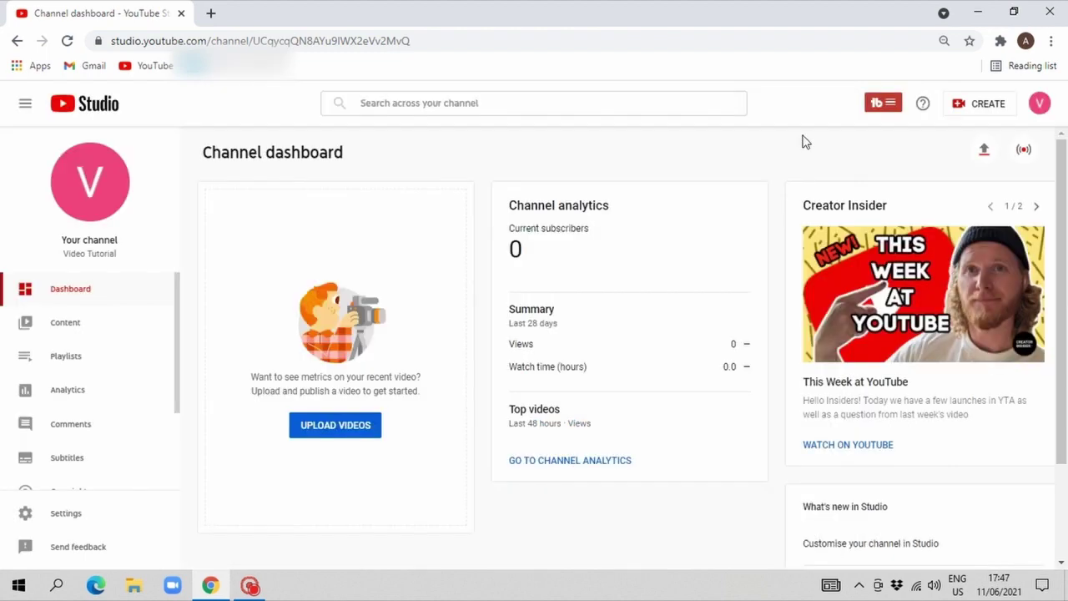